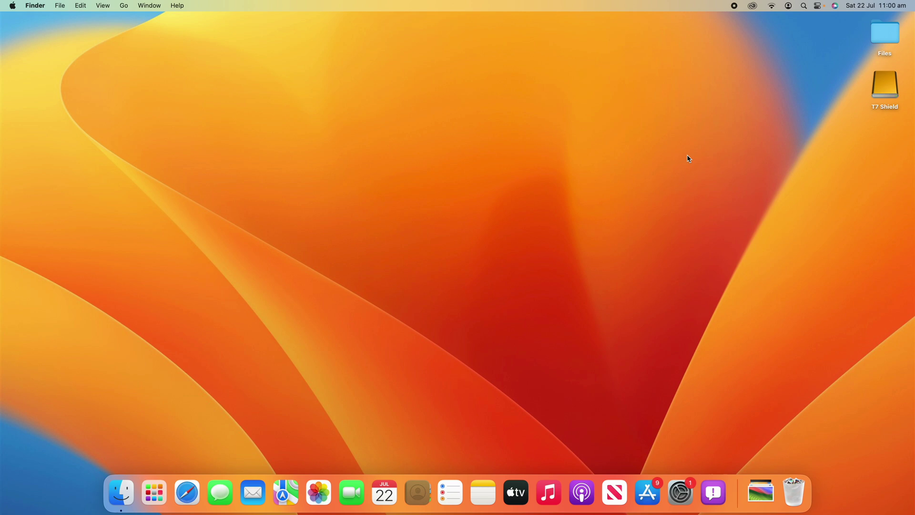
Step: Create a new folder named Test on the desktop
right_click(728, 151)
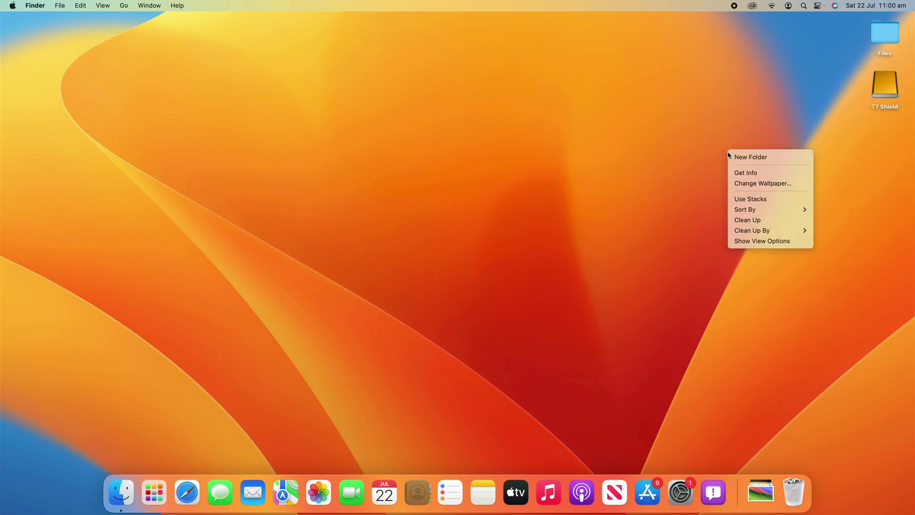
click(731, 153)
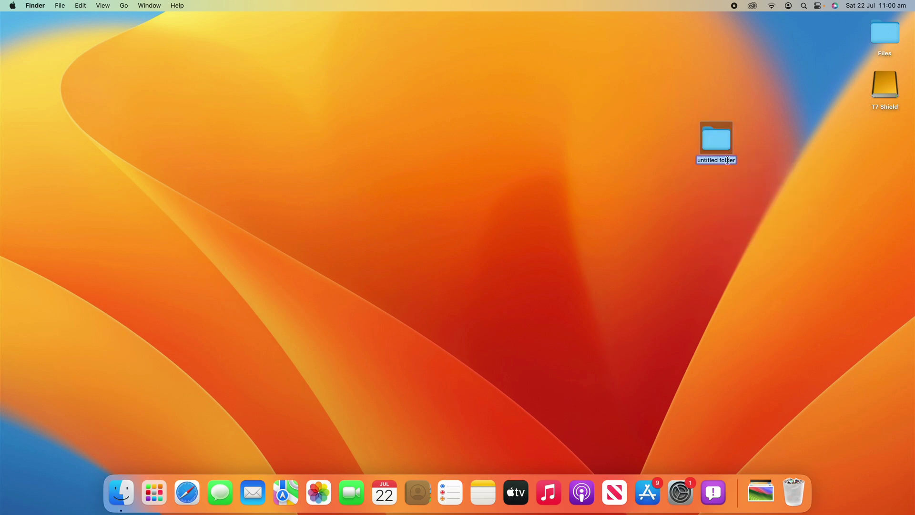
text(Test)
key(Return)
click(767, 159)
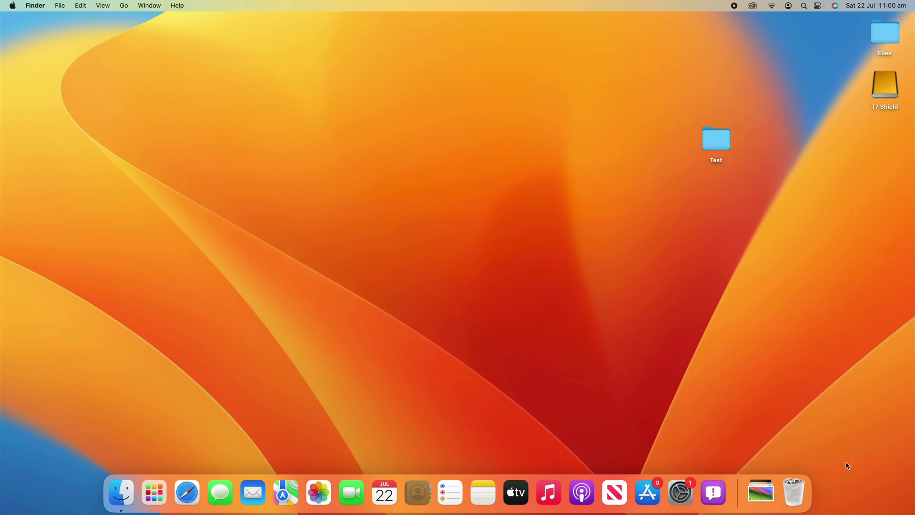
Step: Drag the screenshot and the macos-sonoma JPG out of Downloads and arrange them on either side of Test
click(769, 496)
drag(763, 423, 762, 195)
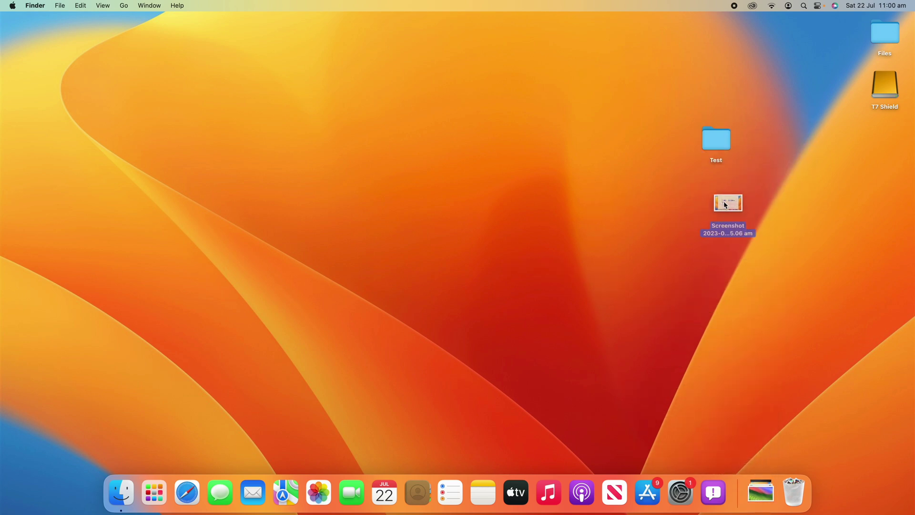
click(762, 195)
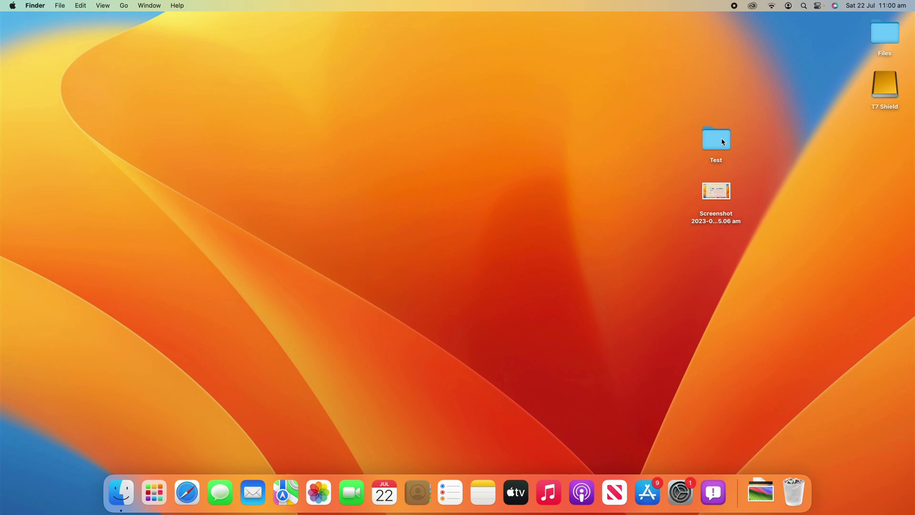
click(754, 498)
click(715, 275)
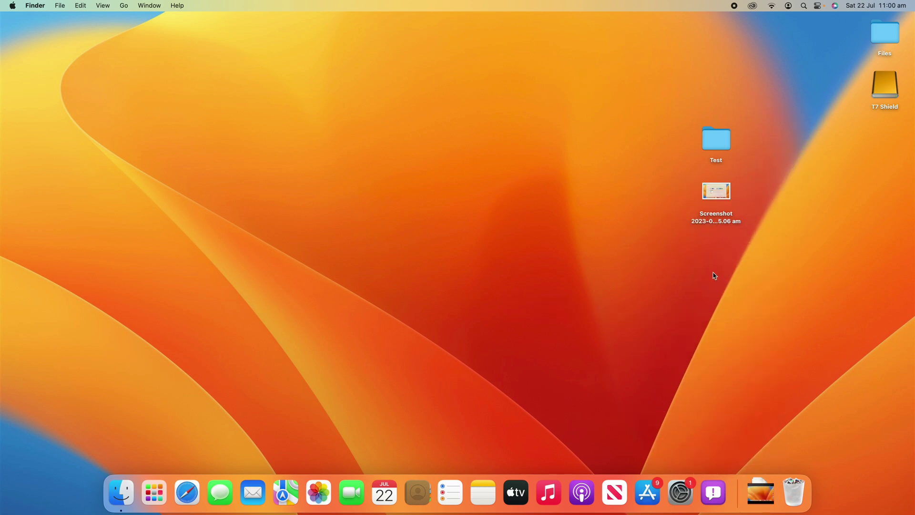
drag(717, 244, 828, 195)
click(810, 268)
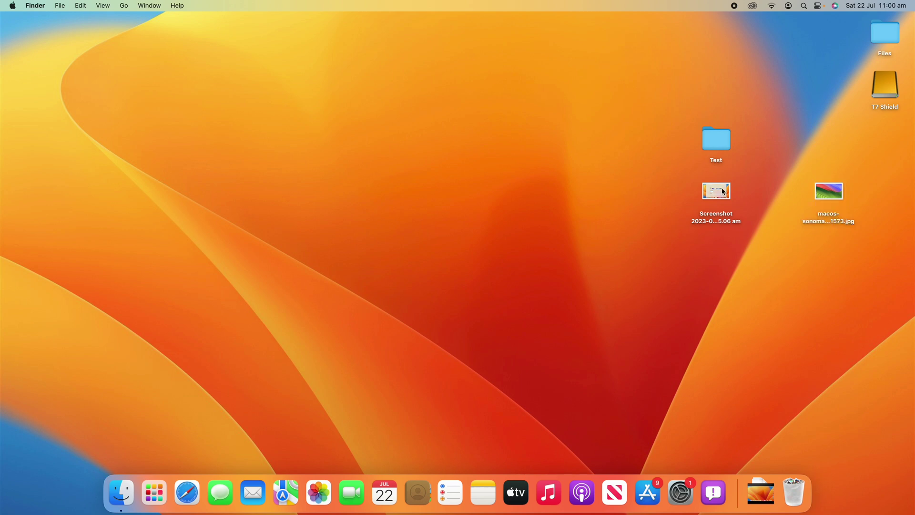
drag(719, 144, 719, 217)
click(717, 252)
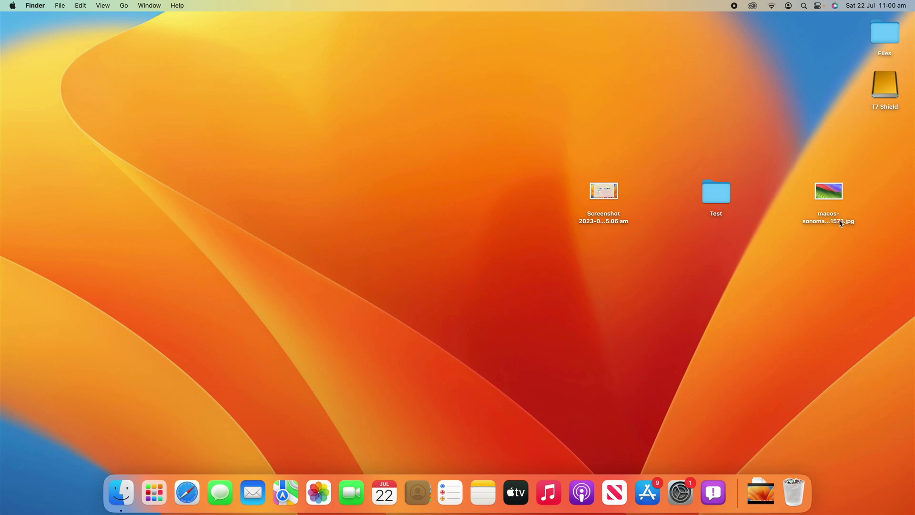
Step: Select the Sonoma JPG, then bring up the context menu for the Test folder
click(832, 195)
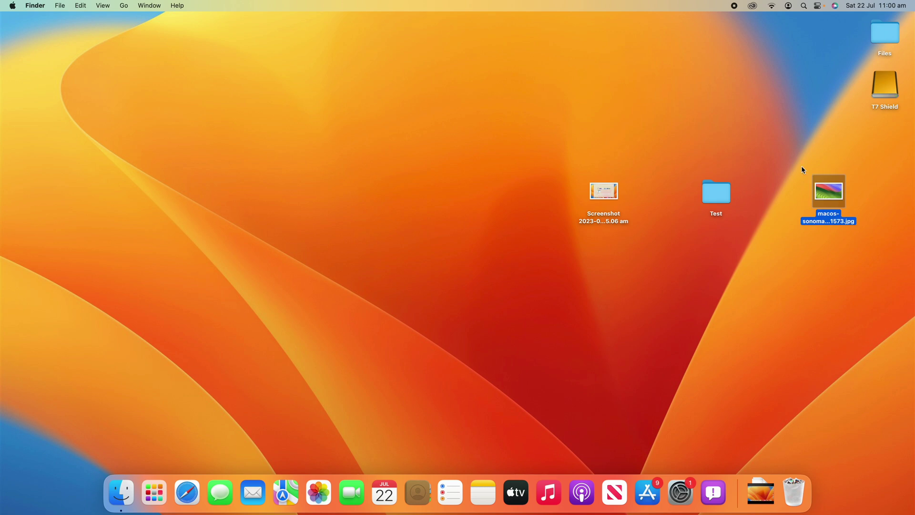
click(719, 196)
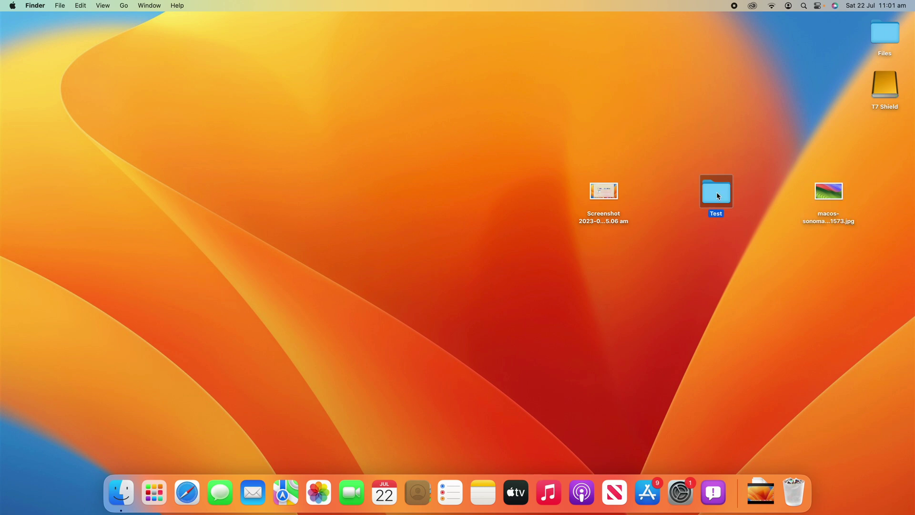
right_click(719, 196)
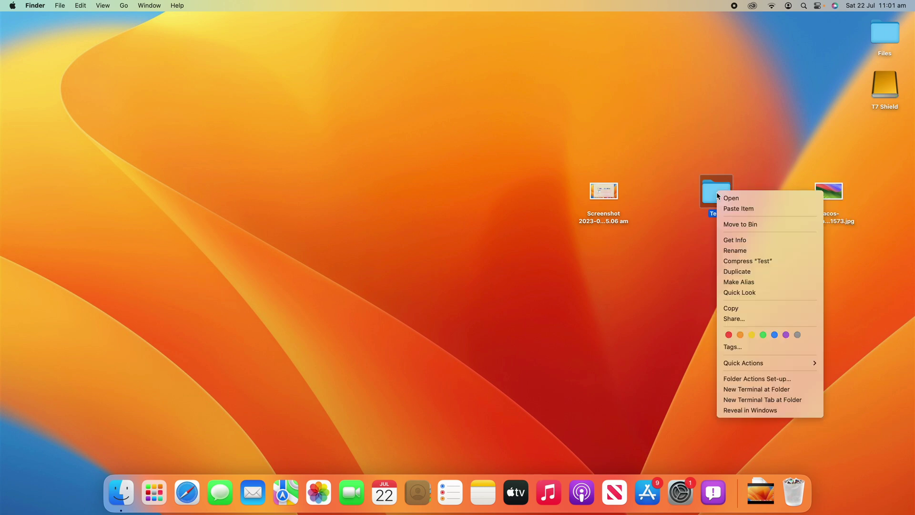
Step: Paste the copied Sonoma image as Test's icon in its Info window, undo it, then reapply it
click(763, 240)
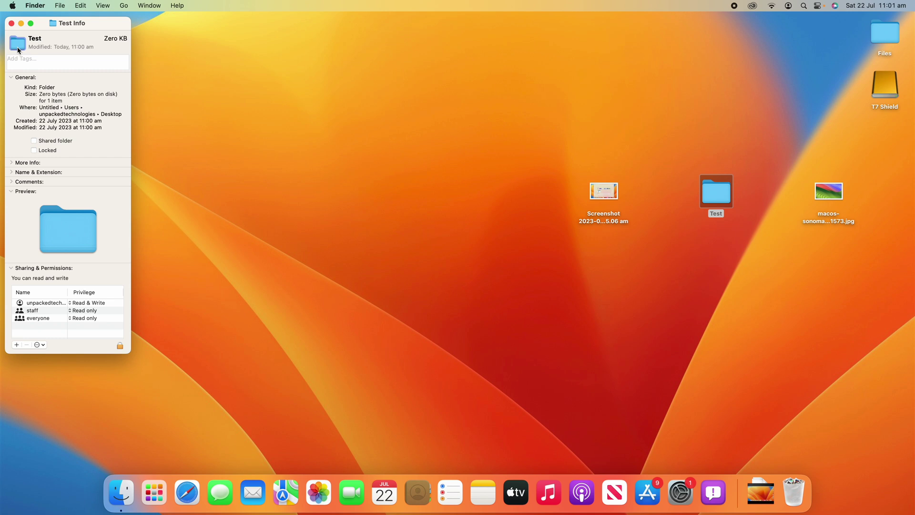
key(super+v)
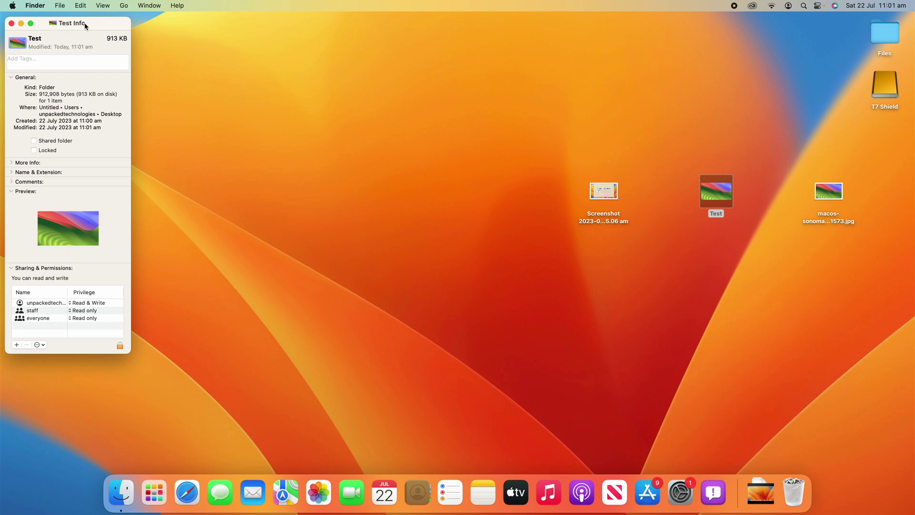
drag(98, 23, 425, 70)
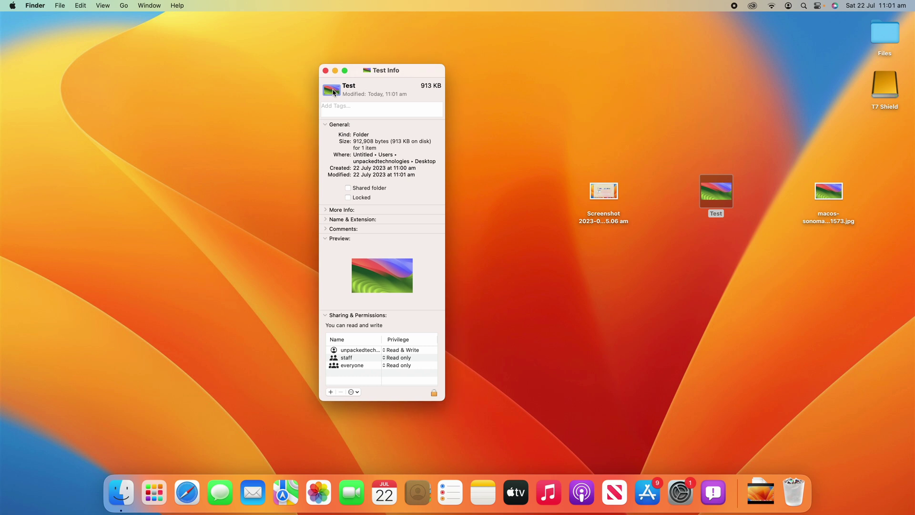
key(Delete)
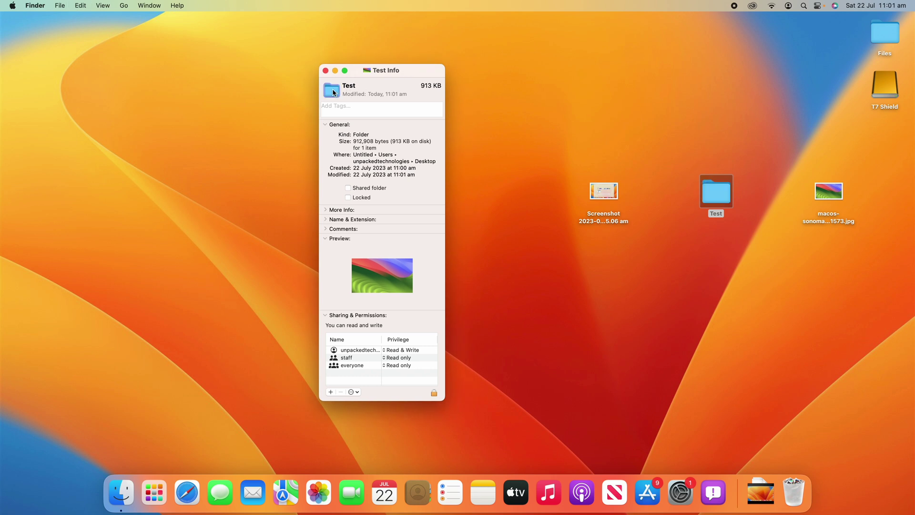
key(super+v)
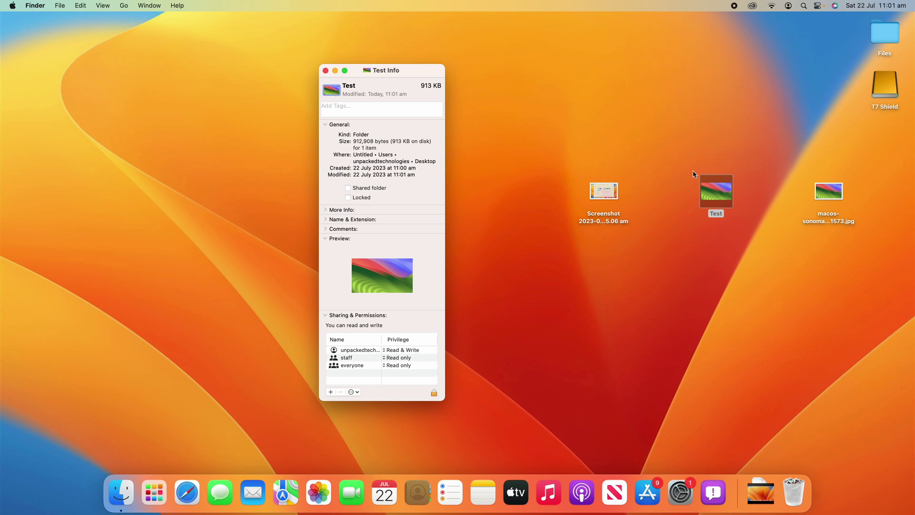
Step: Drag the Sonoma JPG, then the screenshot, then Sonoma again onto Test's icon, keeping Sonoma
drag(838, 193, 332, 94)
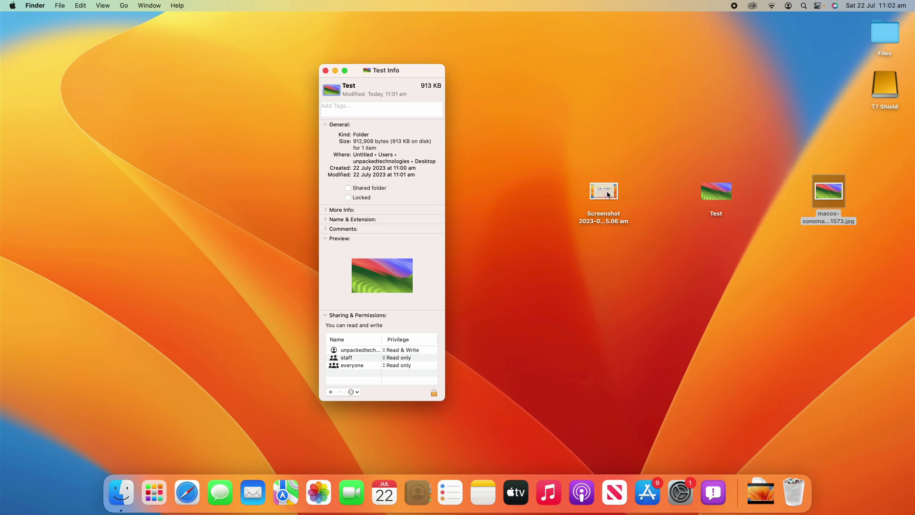
drag(609, 195, 331, 95)
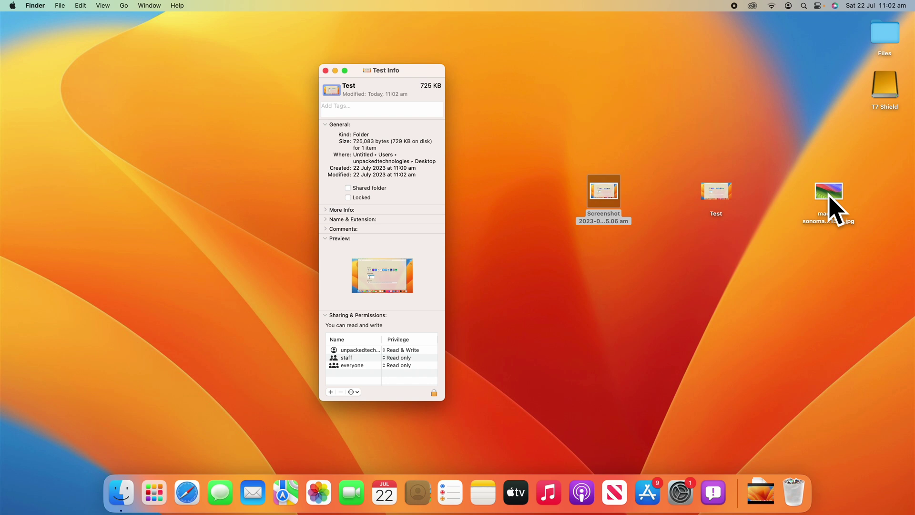
drag(832, 203, 331, 90)
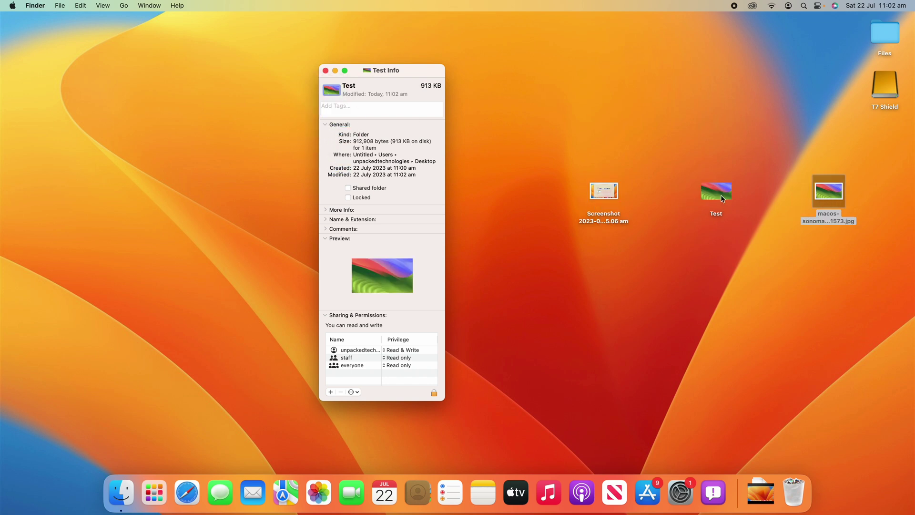
Step: Open and close the Test folder, settle it back in the row, and close its Info window
double_click(722, 198)
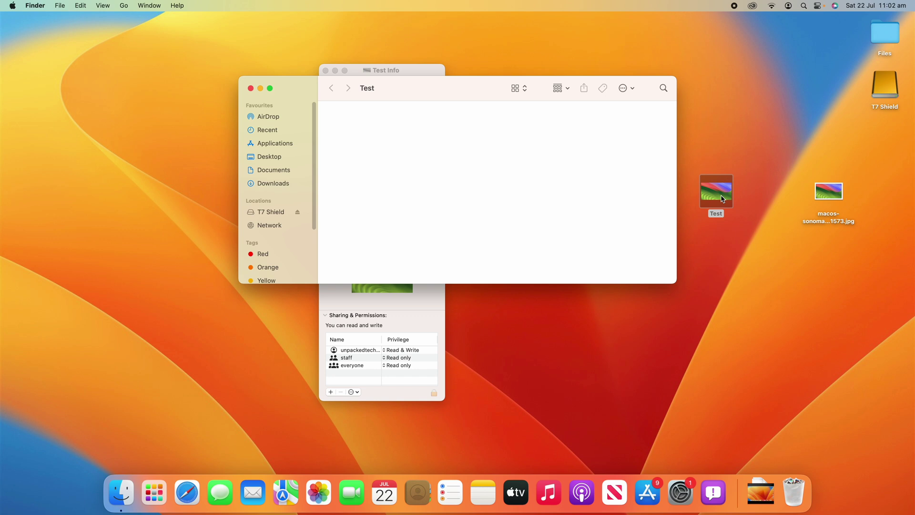
key(super+w)
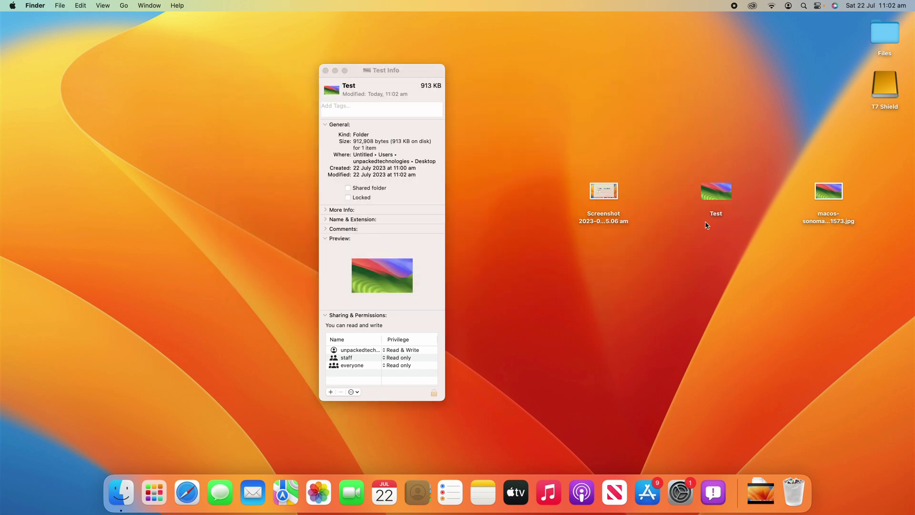
mouse_move(712, 198)
mouse_down()
mouse_move(733, 106)
mouse_move(711, 205)
mouse_move(715, 193)
mouse_up()
click(738, 262)
click(325, 71)
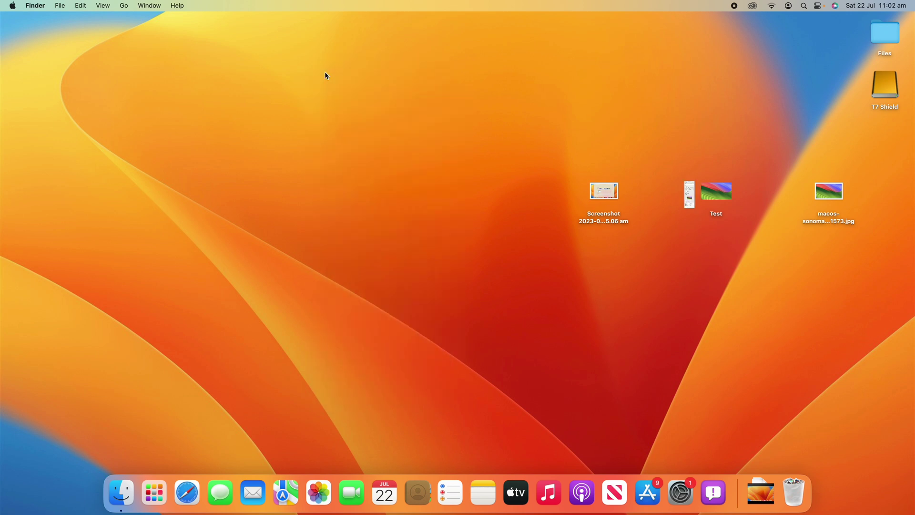
Step: Open the Screenshot PNG's Info panel and paste the Sonoma image as its icon
click(612, 198)
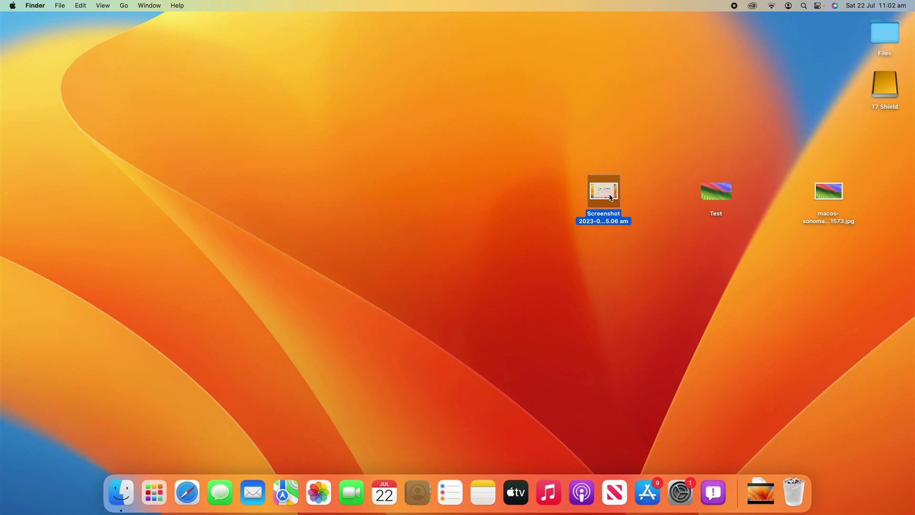
right_click(612, 198)
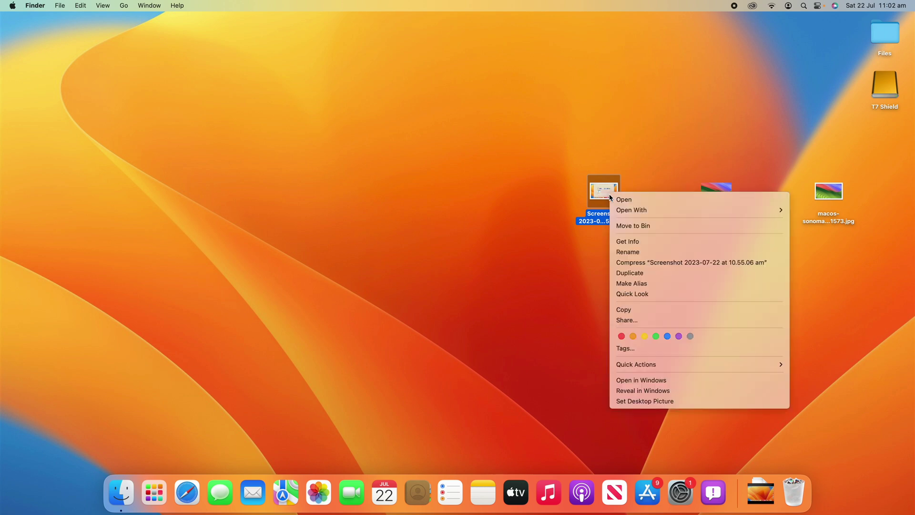
click(628, 240)
drag(115, 22, 520, 65)
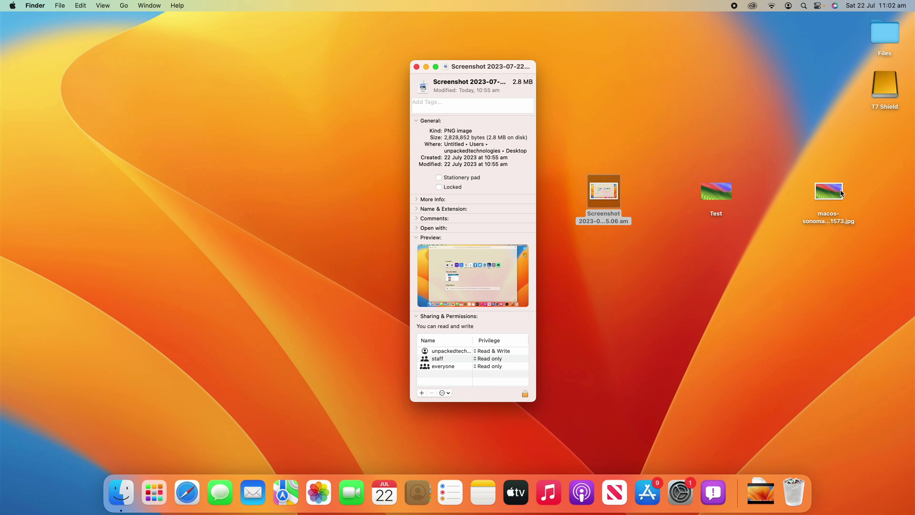
click(833, 195)
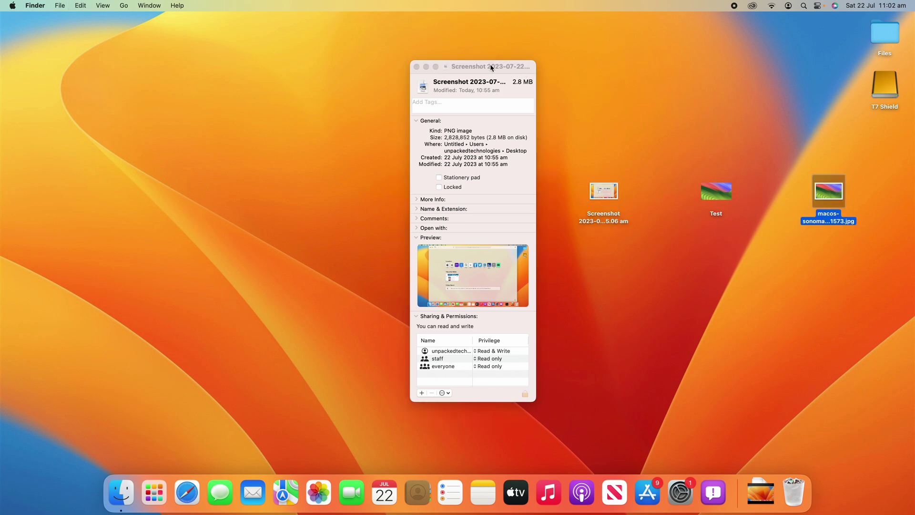
click(432, 87)
key(super+v)
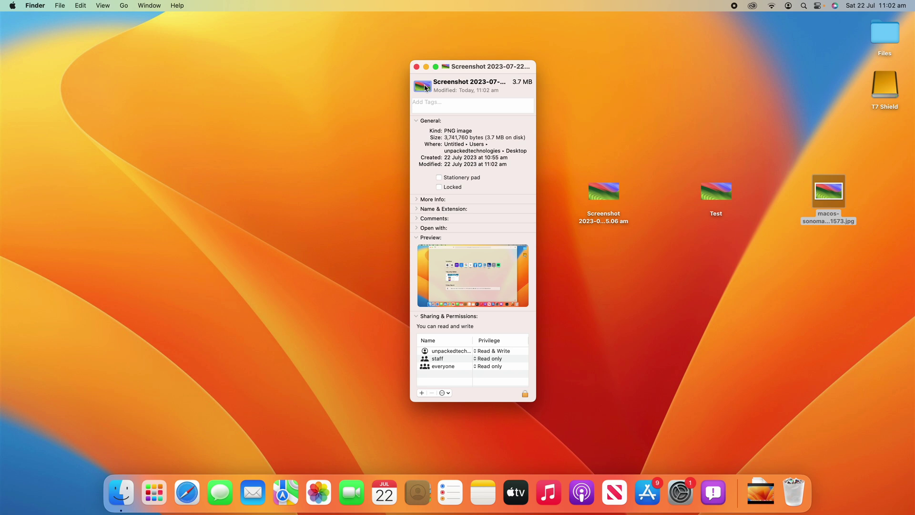
Step: Remove the Screenshot's custom icon, restoring its original thumbnail
mouse_move(422, 86)
mouse_down()
mouse_move(439, 95)
mouse_move(420, 83)
mouse_up()
key(Delete)
click(424, 89)
key(BackSpace)
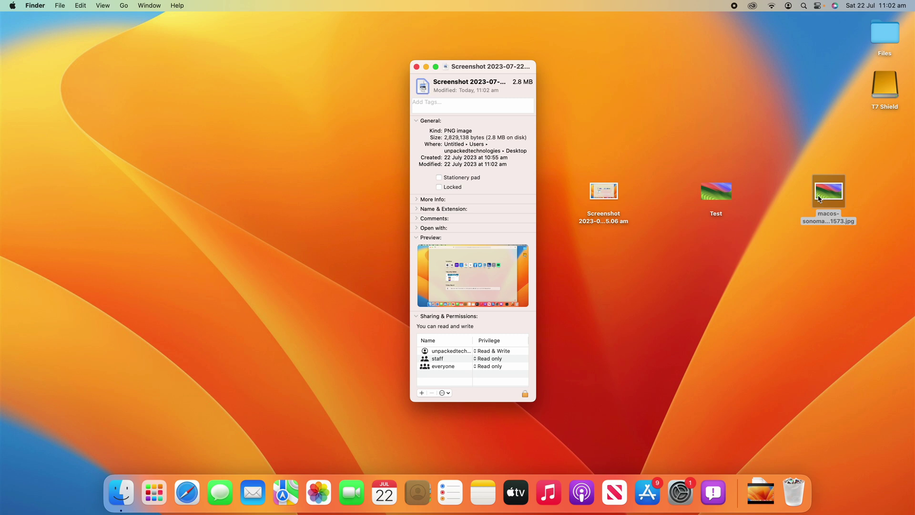
Step: Strip the Sonoma icon from the Screenshot, clear Test's custom icon via Get Info, and close both panels
drag(826, 195, 425, 92)
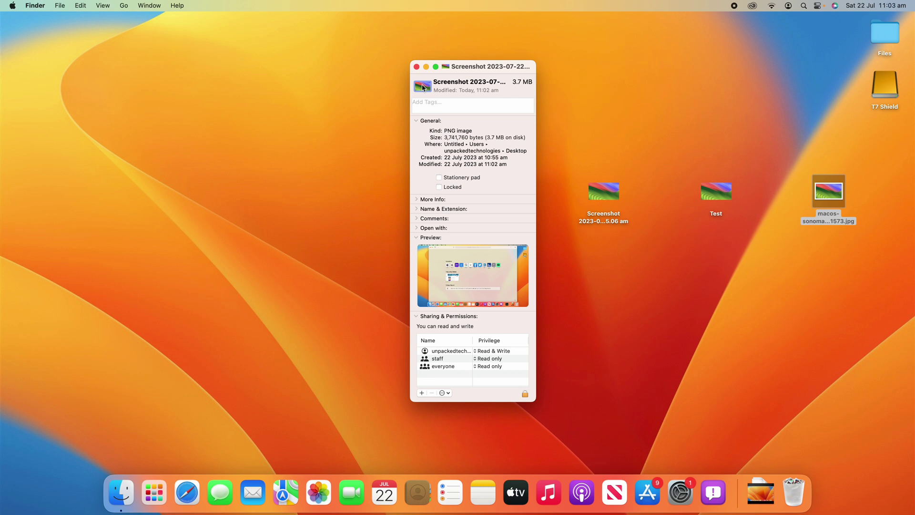
key(Delete)
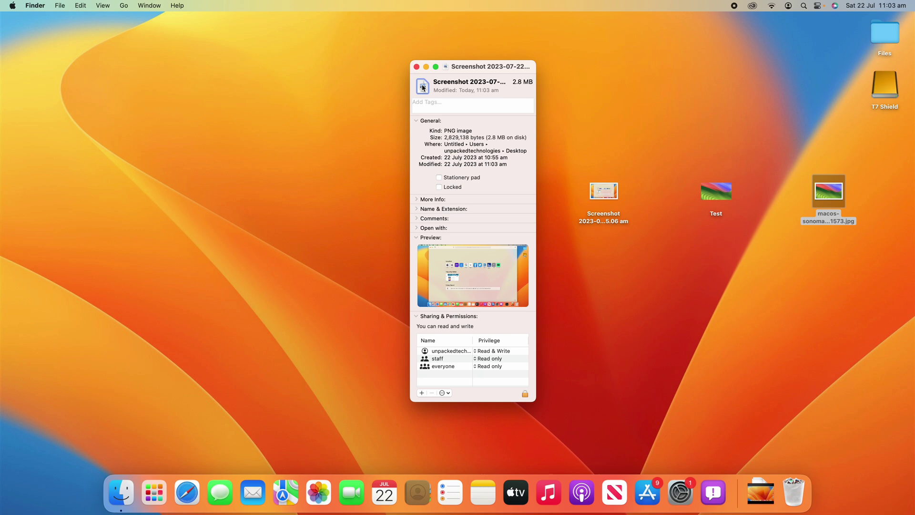
right_click(708, 196)
click(732, 244)
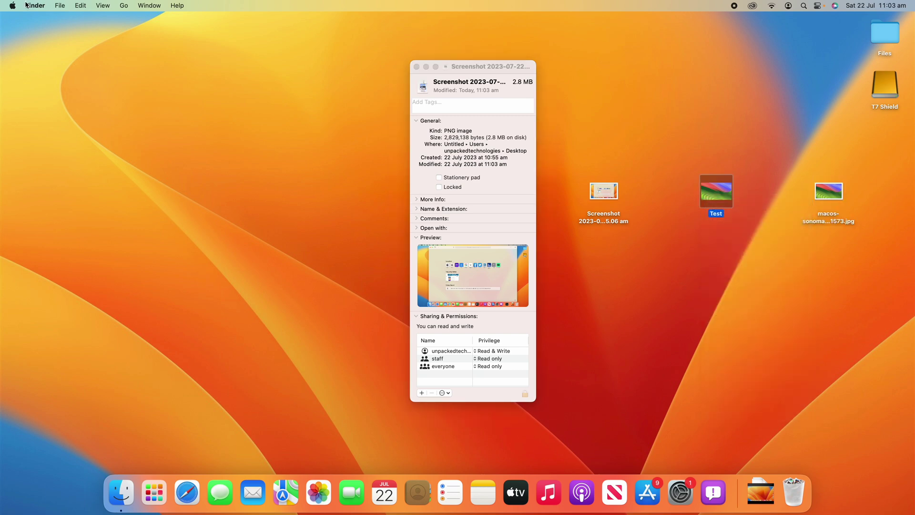
drag(64, 72, 324, 69)
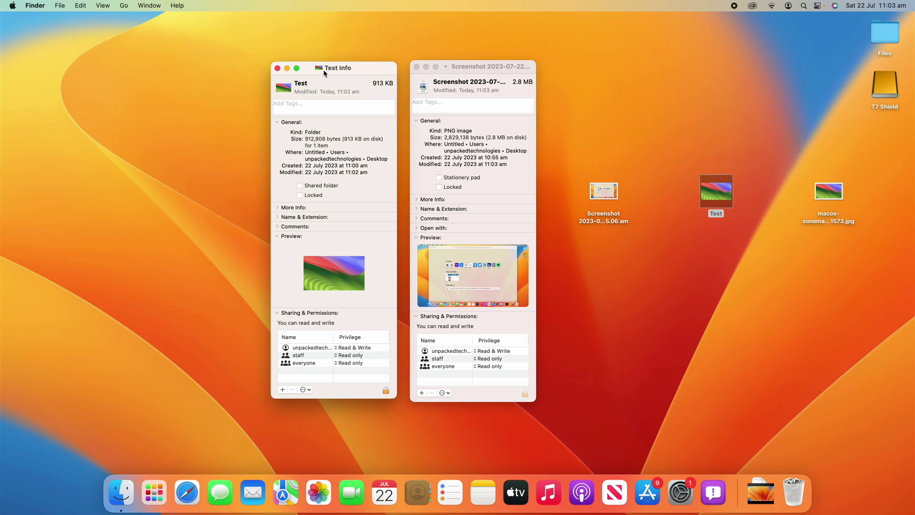
click(281, 89)
key(BackSpace)
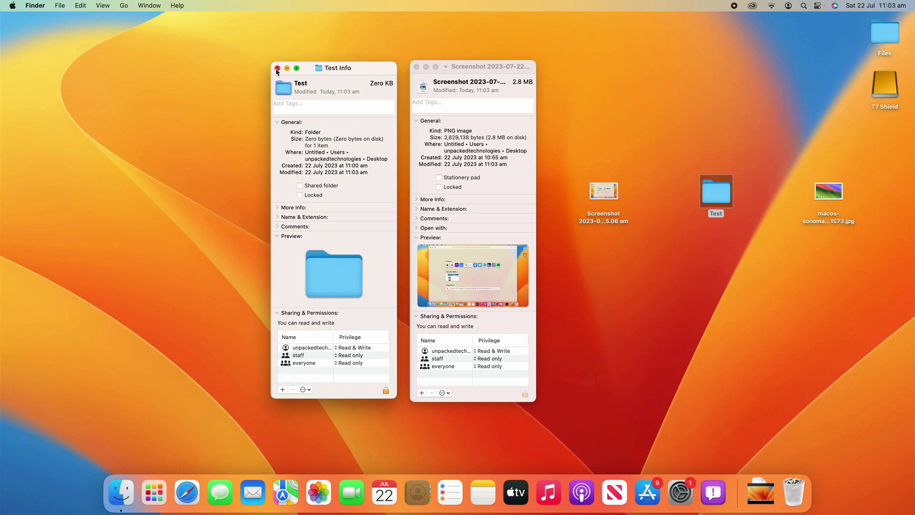
click(277, 69)
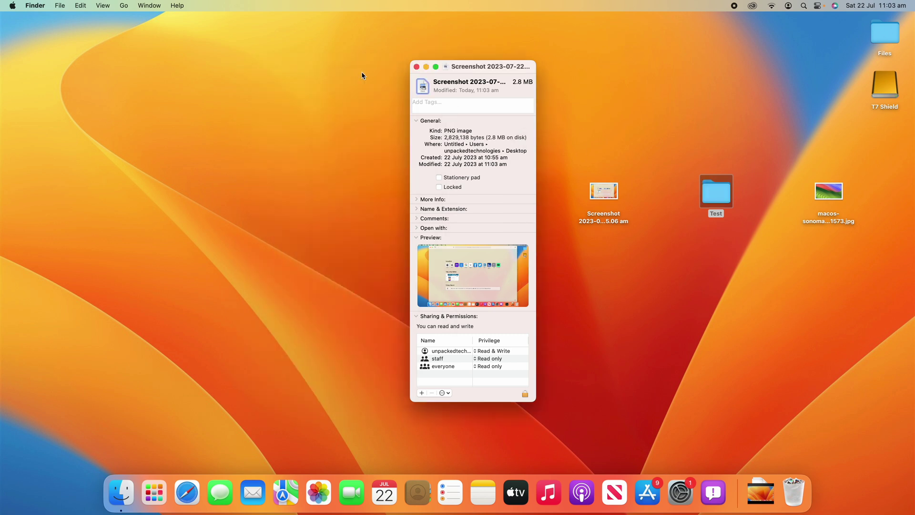
click(417, 67)
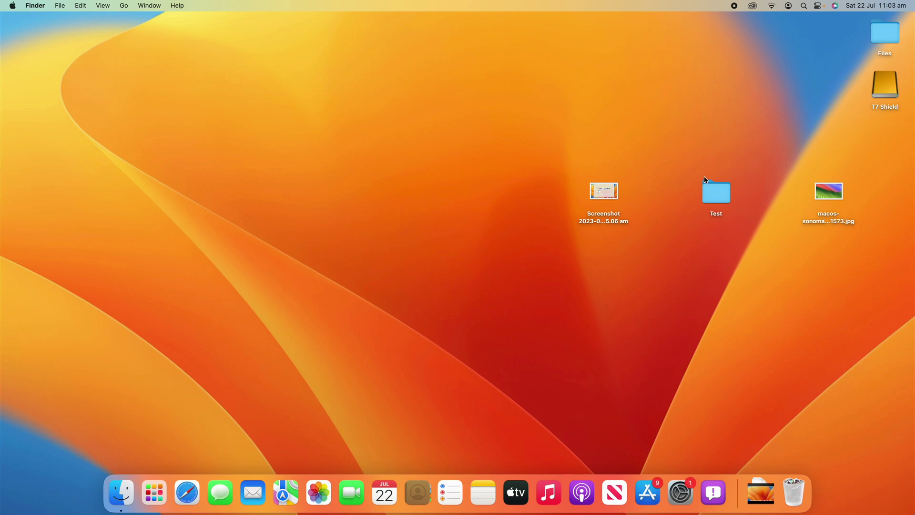
Step: Open Info panels for the Test folder and the T7 Shield drive side by side
right_click(718, 198)
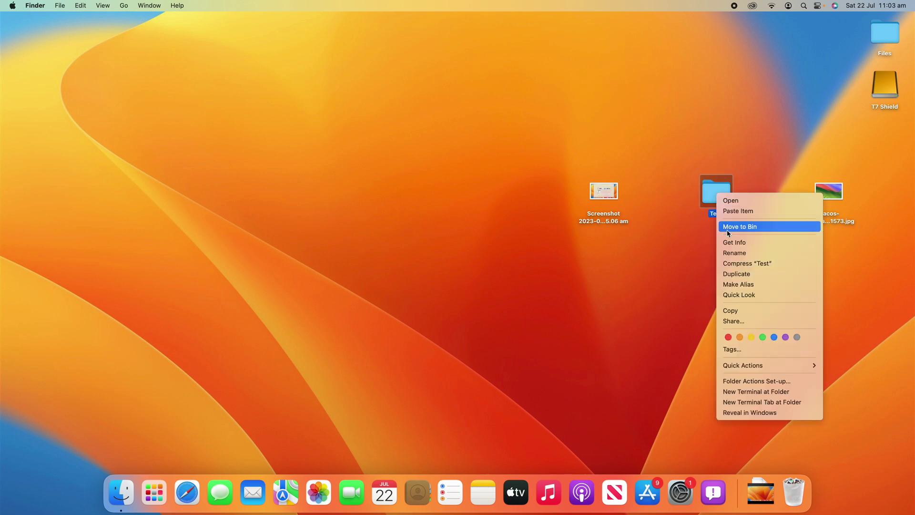
click(734, 242)
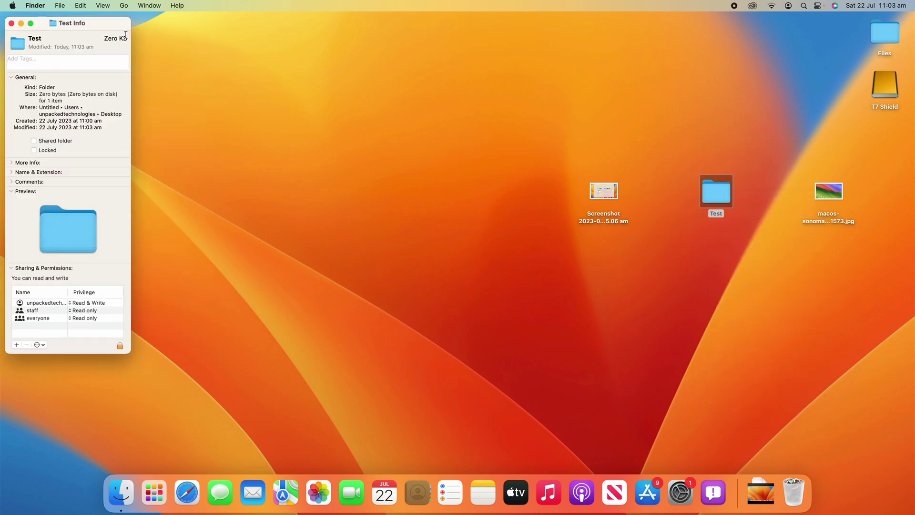
drag(117, 27, 496, 68)
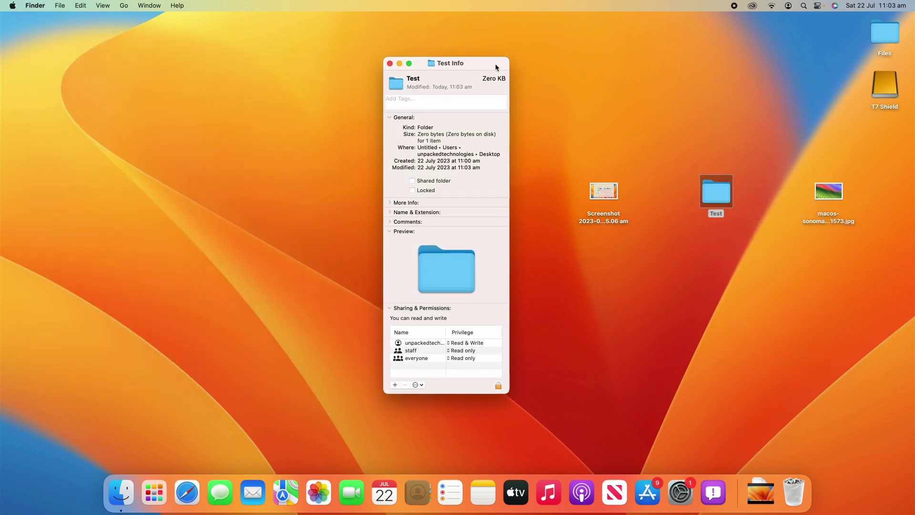
click(891, 88)
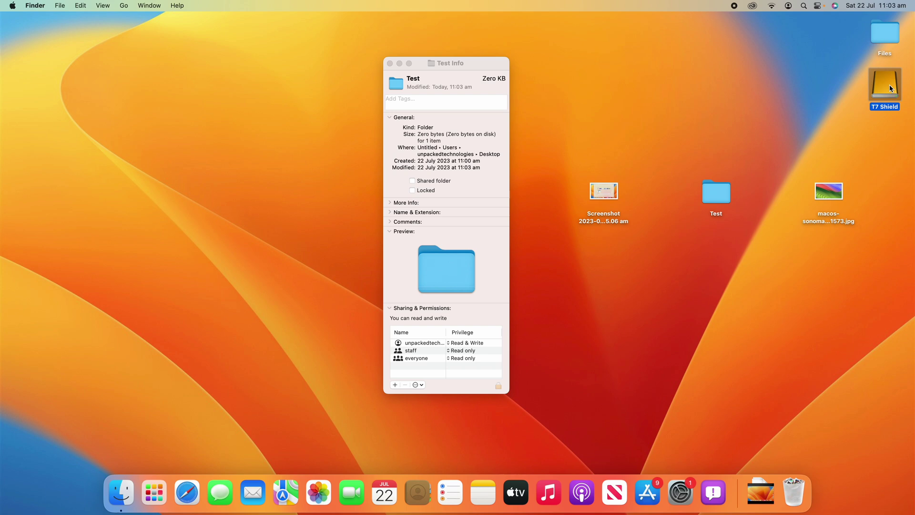
right_click(890, 88)
click(843, 133)
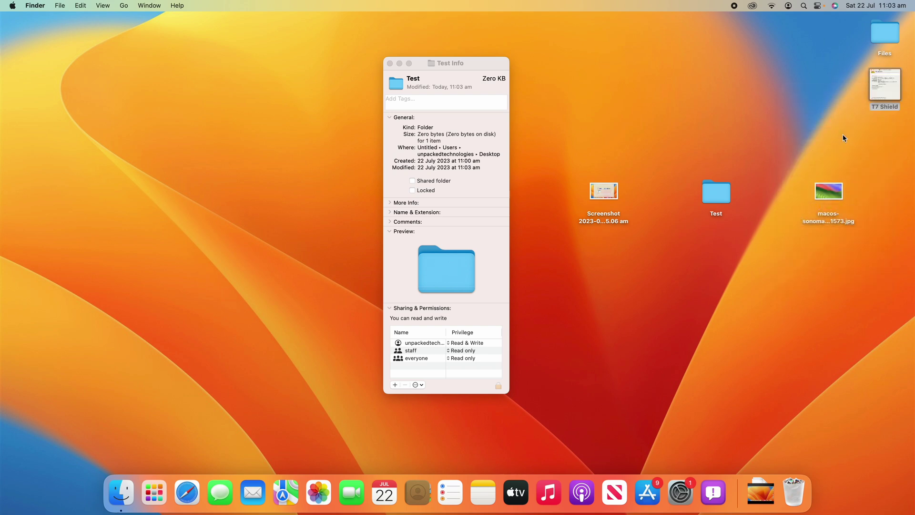
drag(94, 24, 321, 112)
Step: Apply the Sonoma JPG as T7 Shield's icon, then delete it to restore the default
drag(829, 191, 246, 131)
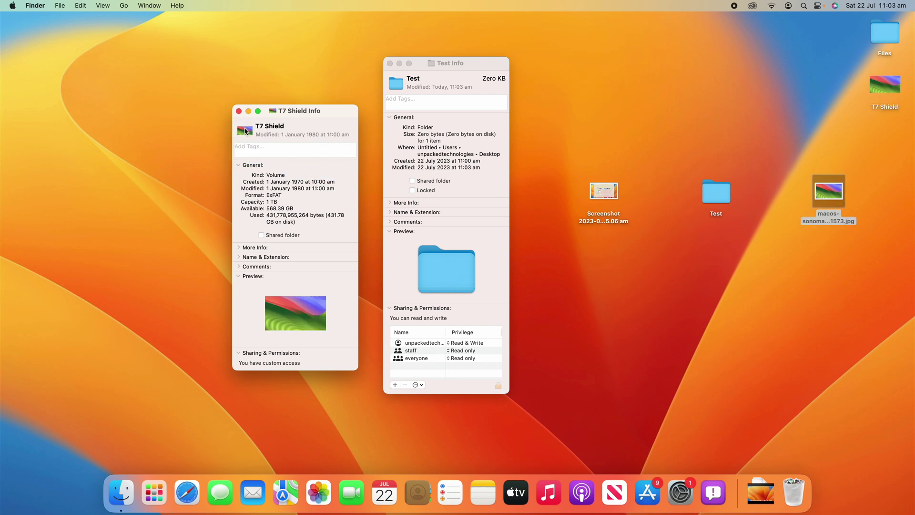
click(245, 131)
key(BackSpace)
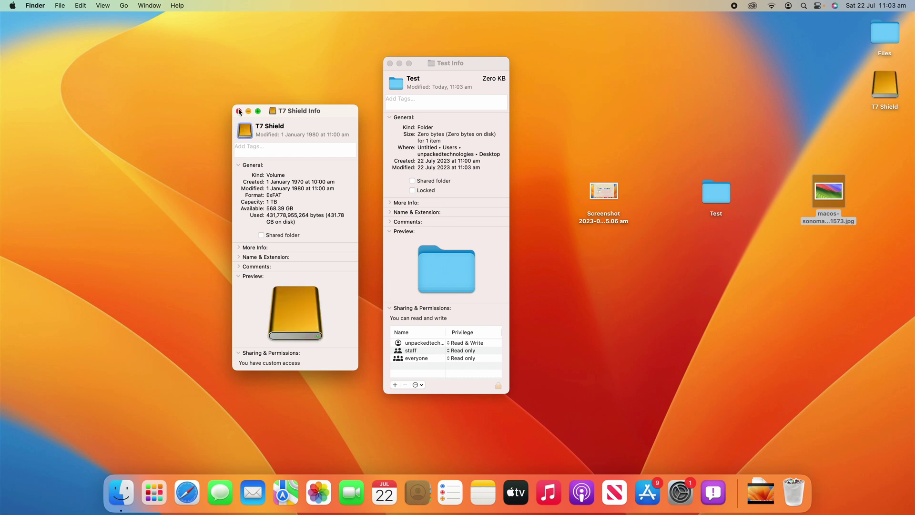
Step: Close the T7 Shield and Test Info windows and clear the desktop selection
click(239, 112)
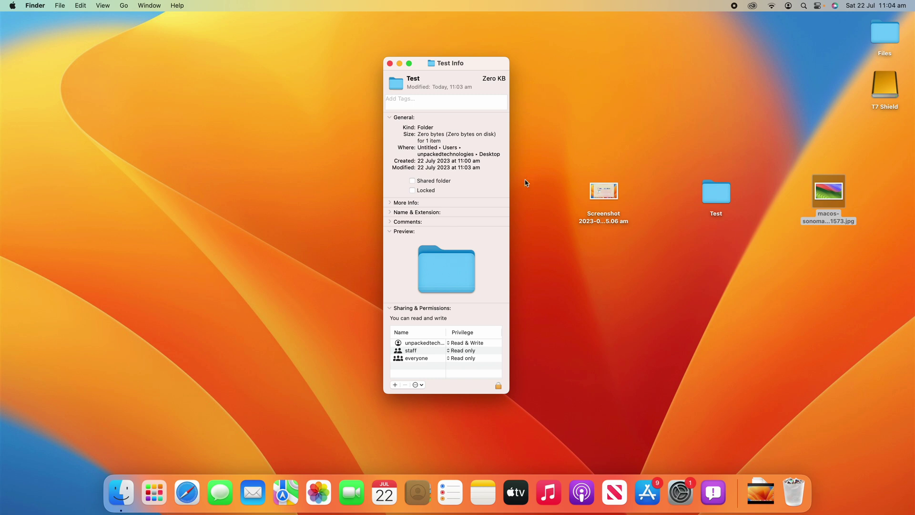
click(390, 63)
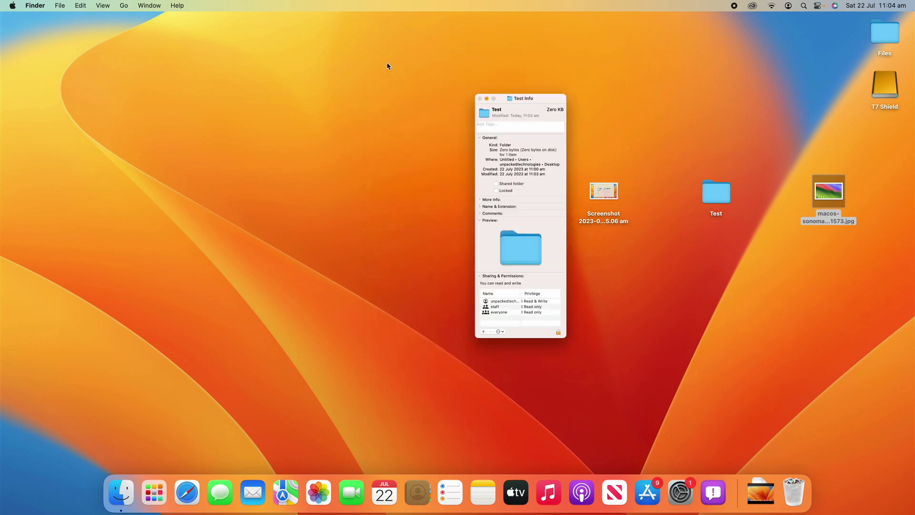
click(403, 83)
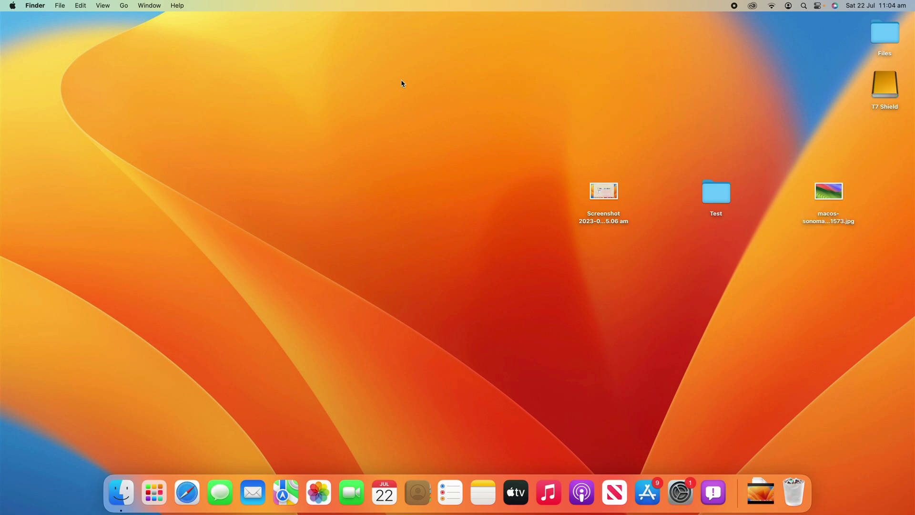